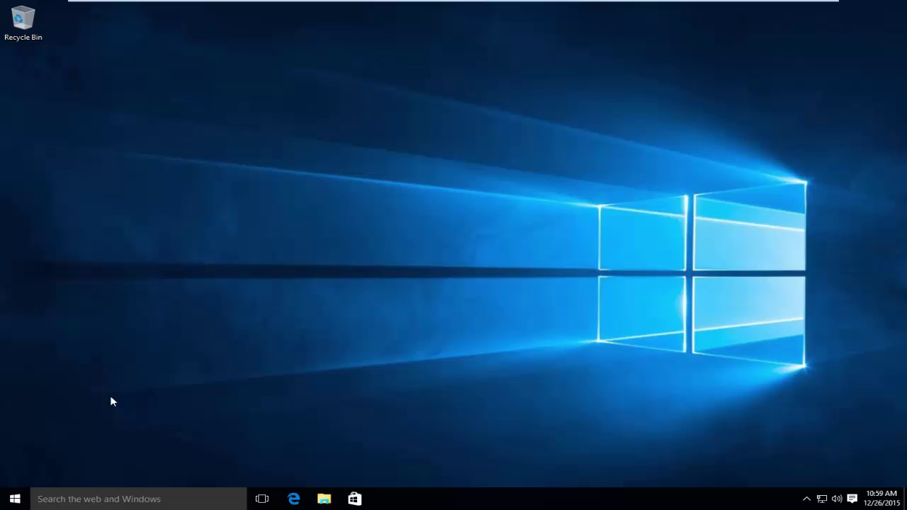
# Step: Restart Windows 10 from the Start menu's Power options
pyautogui.click(14, 498)
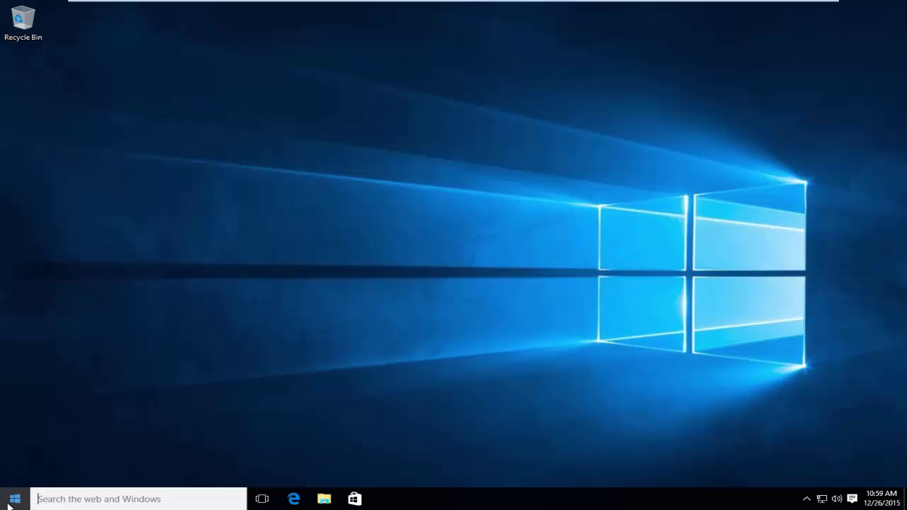
pyautogui.click(26, 456)
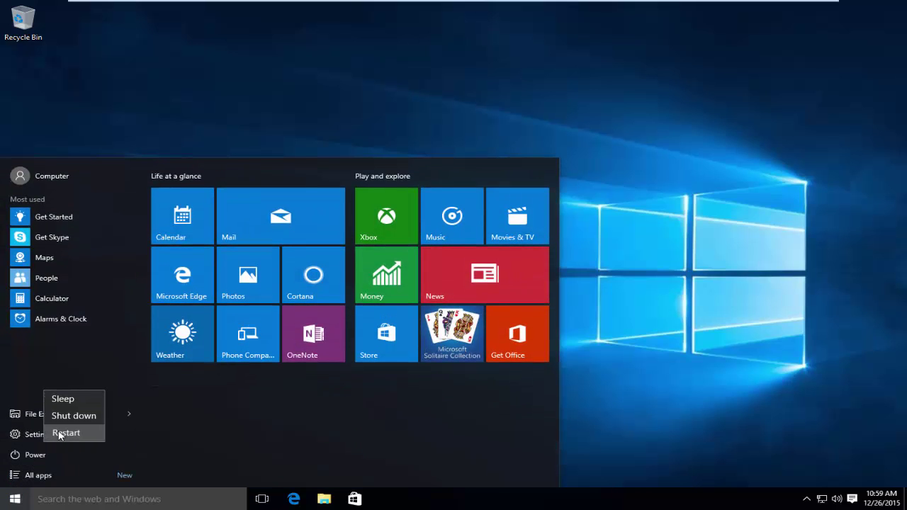
pyautogui.click(57, 432)
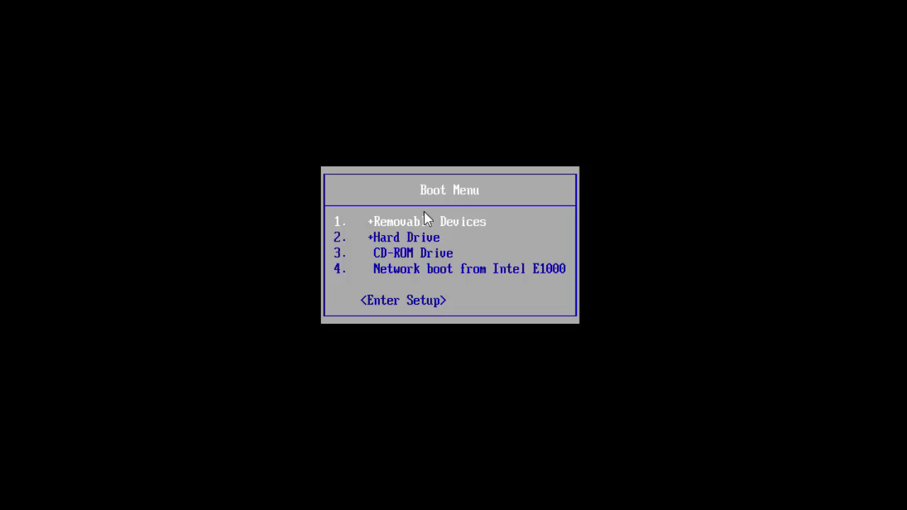
# Step: Boot from the CD-ROM Drive entry in the boot menu to load DBAN
pyautogui.press('Down')
pyautogui.press('Down')
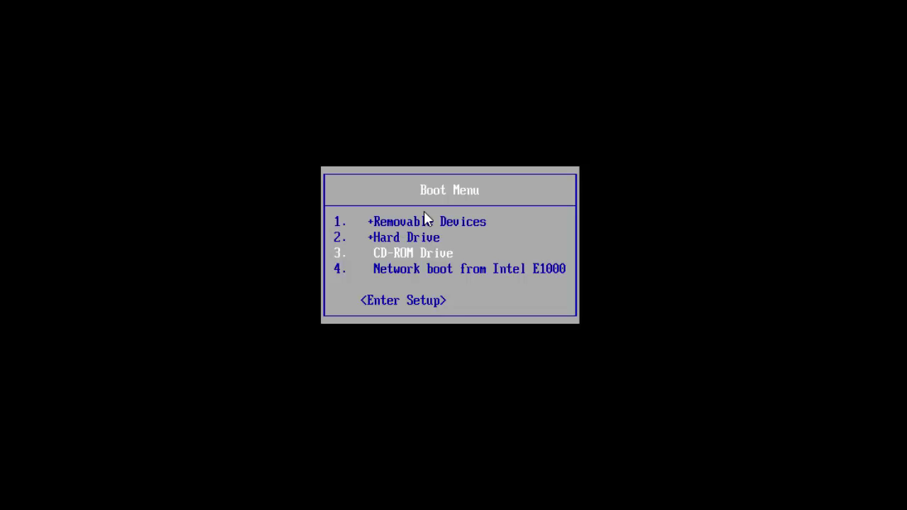
pyautogui.press('Return')
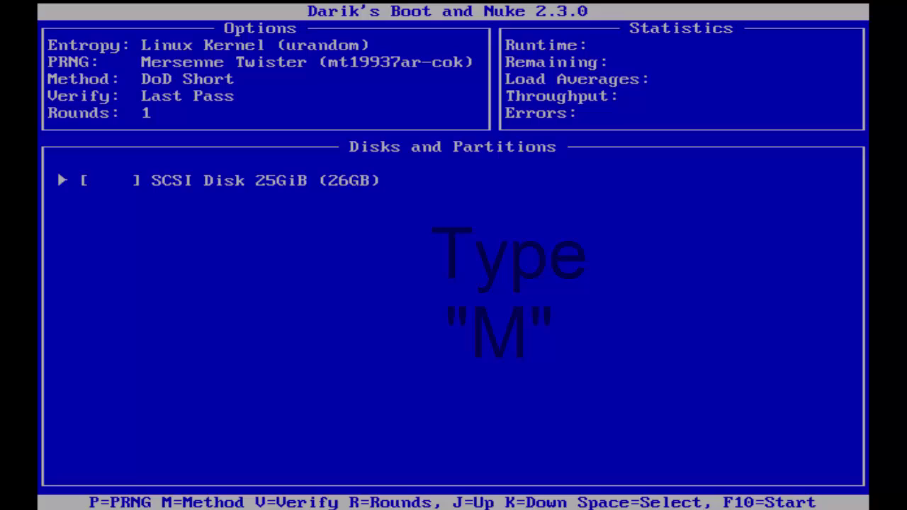
# Step: Browse the wipe methods, from RCMP TSSIT OPS-II to Gutmann Wipe, ending highlighted on Quick Erase
pyautogui.press('m')
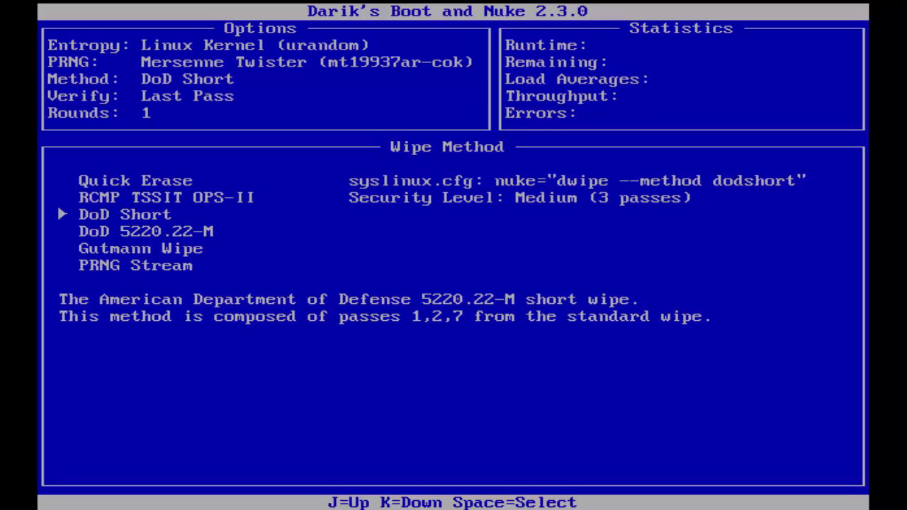
pyautogui.press('Up')
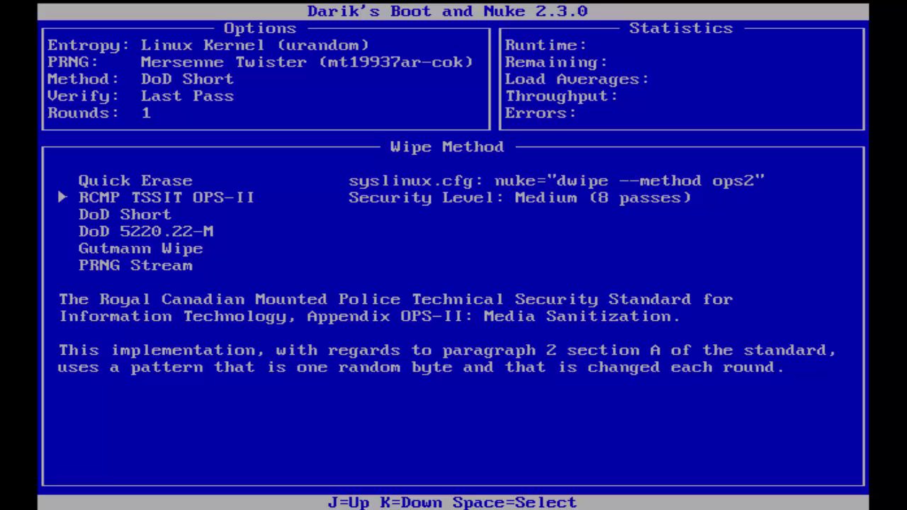
pyautogui.press('Up')
pyautogui.press('Down')
pyautogui.press('Down')
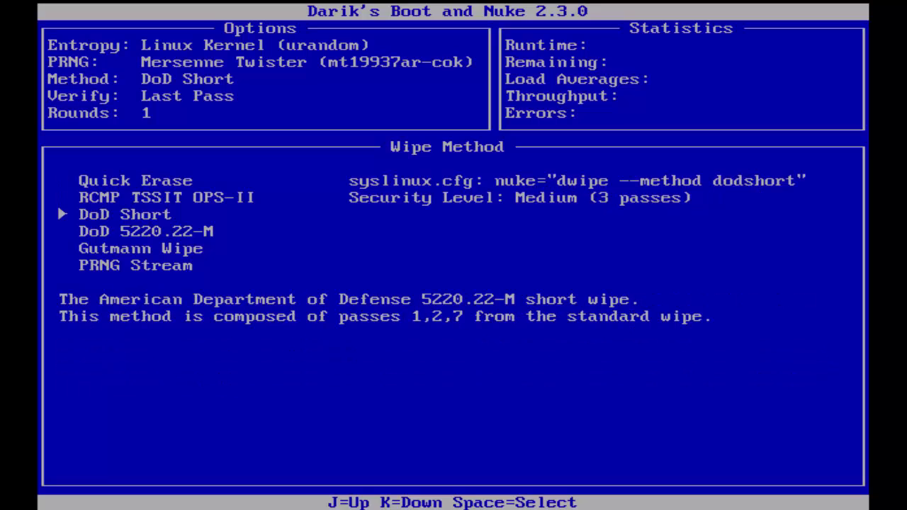
pyautogui.press('Down')
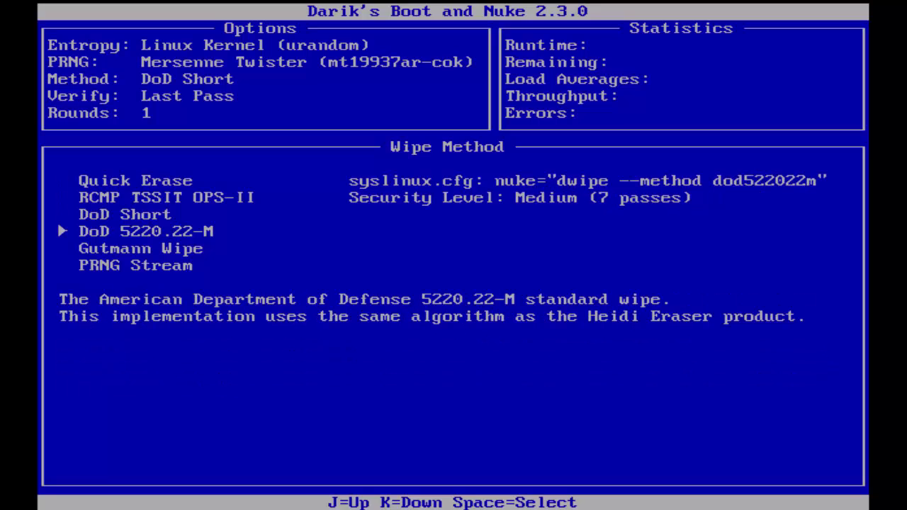
pyautogui.press('Down')
pyautogui.press('Down')
pyautogui.press('Up')
pyautogui.press('Up')
pyautogui.press('Up')
pyautogui.press('Up')
pyautogui.press('Up')
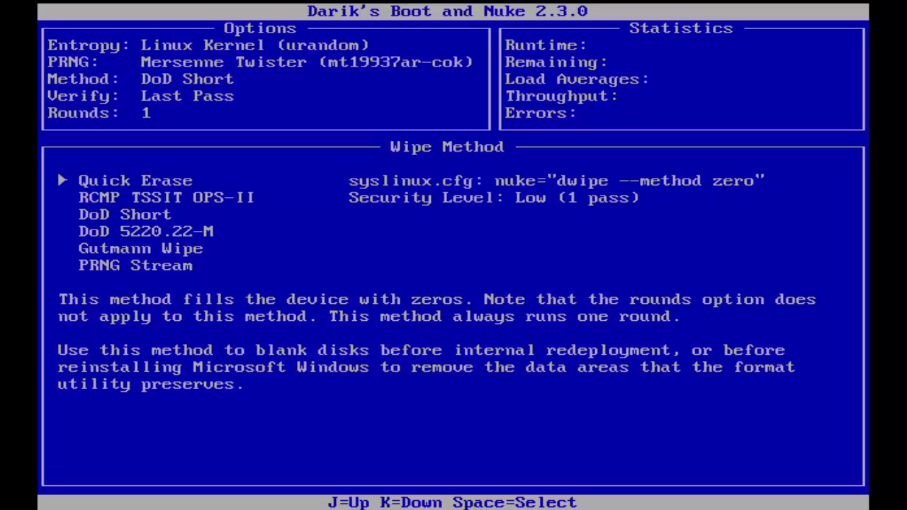
pyautogui.press('Down')
pyautogui.press('Down')
pyautogui.press('Down')
pyautogui.press('Down')
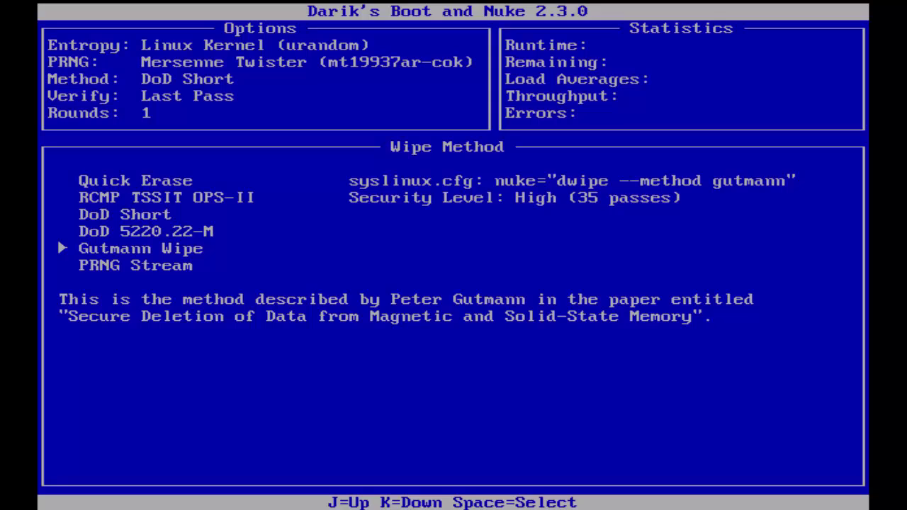
pyautogui.press('Up')
pyautogui.press('Up')
pyautogui.press('Up')
pyautogui.press('Up')
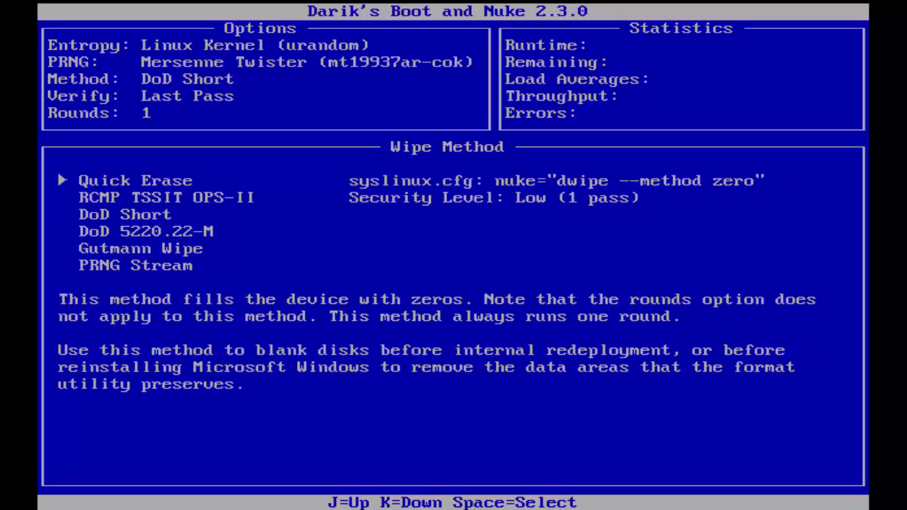
pyautogui.press('Down')
pyautogui.press('Down')
pyautogui.press('Down')
pyautogui.press('Down')
pyautogui.press('Down')
pyautogui.press('Up')
pyautogui.press('Up')
pyautogui.press('Up')
pyautogui.press('Up')
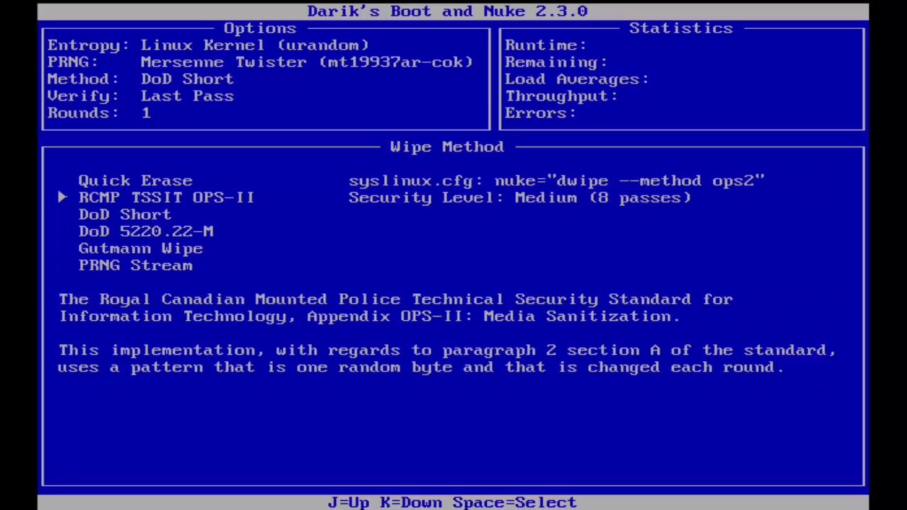
pyautogui.press('Up')
pyautogui.press('Down')
pyautogui.press('Down')
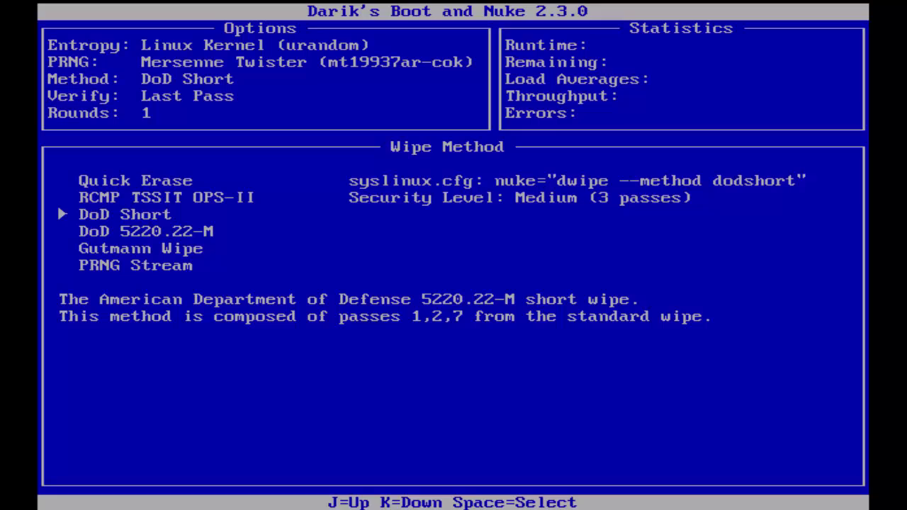
pyautogui.press('Up')
pyautogui.press('Up')
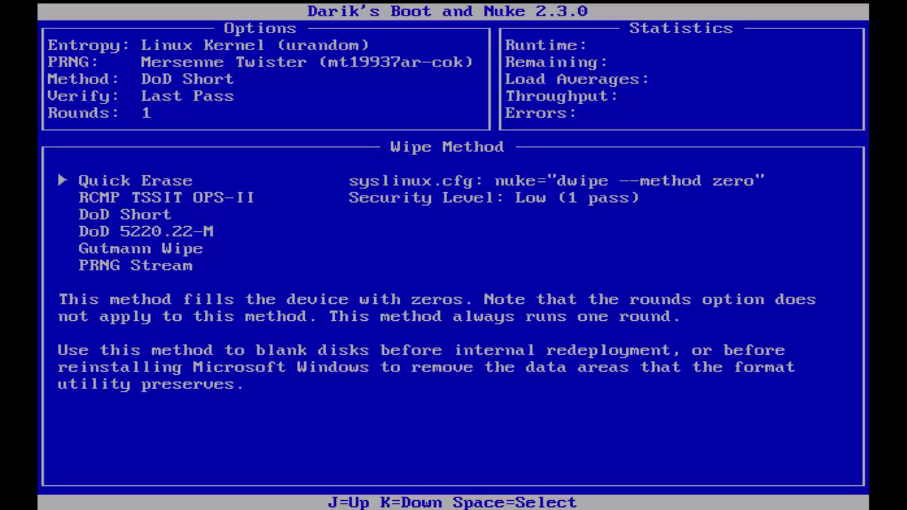
pyautogui.press('Down')
pyautogui.press('Down')
pyautogui.press('Up')
pyautogui.press('Down')
pyautogui.press('Down')
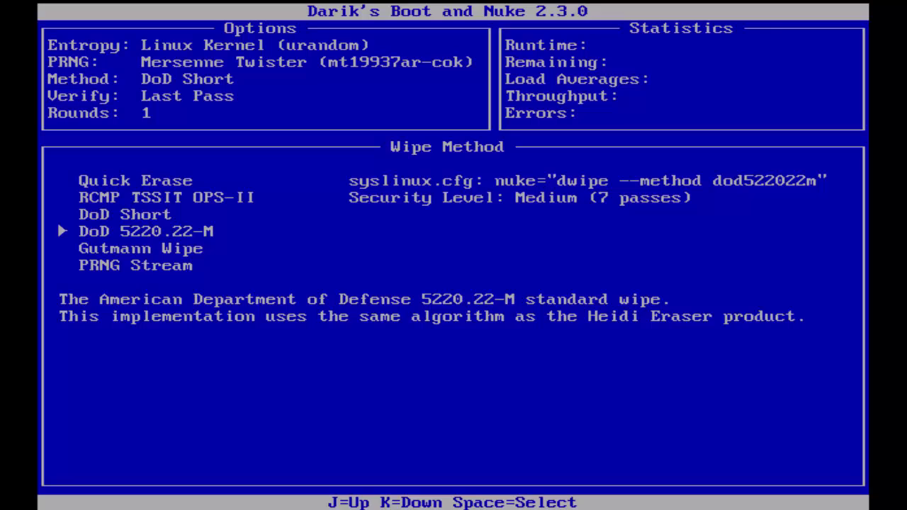
pyautogui.press('Down')
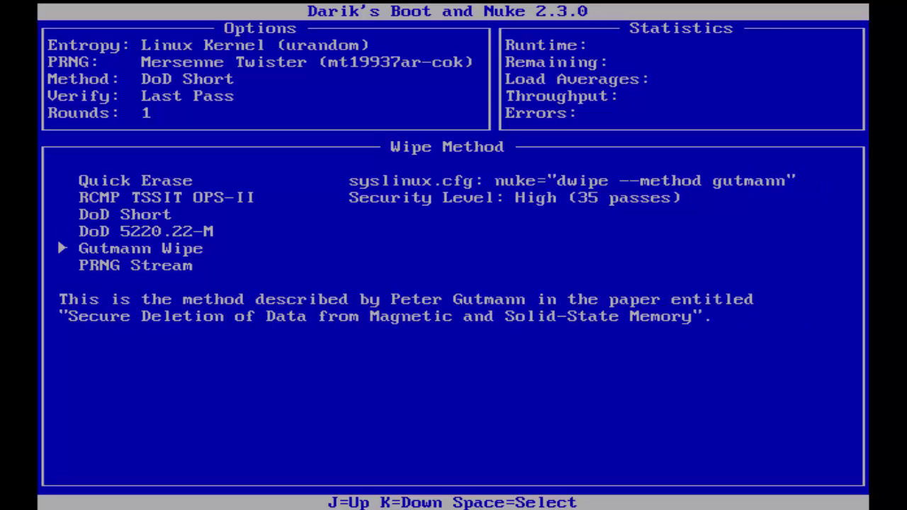
pyautogui.press('Up')
pyautogui.press('Up')
pyautogui.press('Up')
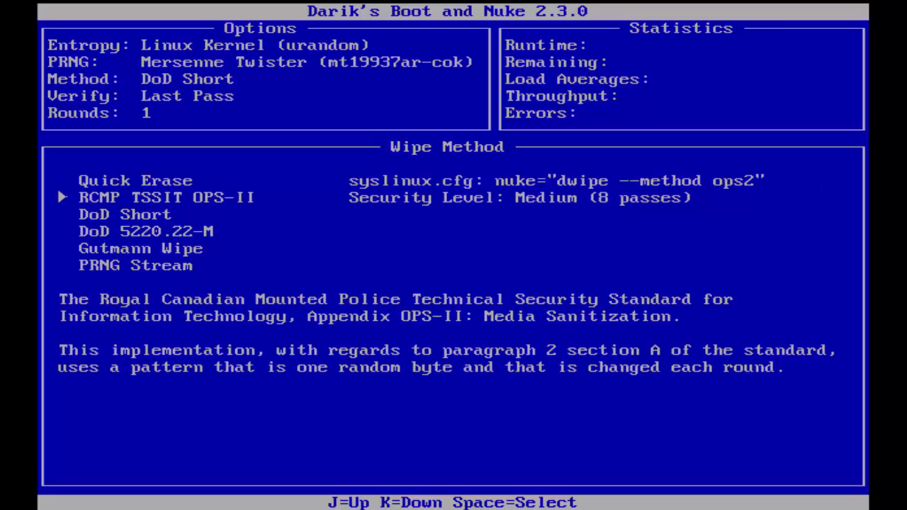
pyautogui.press('Up')
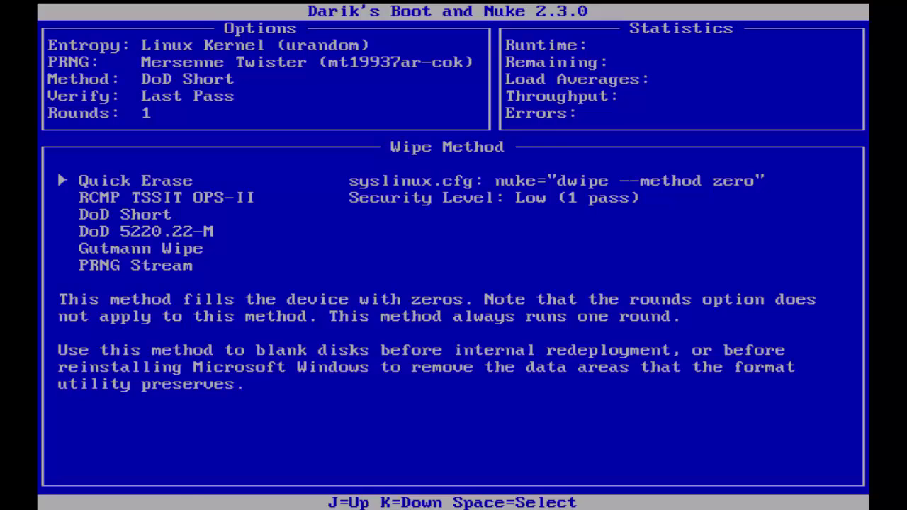
# Step: Select Quick Erase as the wipe method and tag the 25 GiB SCSI disk [wipe]
pyautogui.press('space')
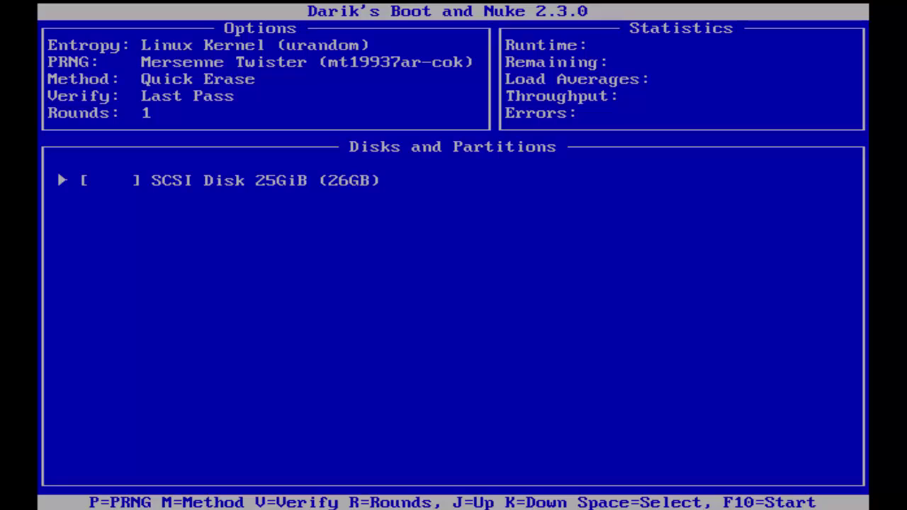
pyautogui.press('space')
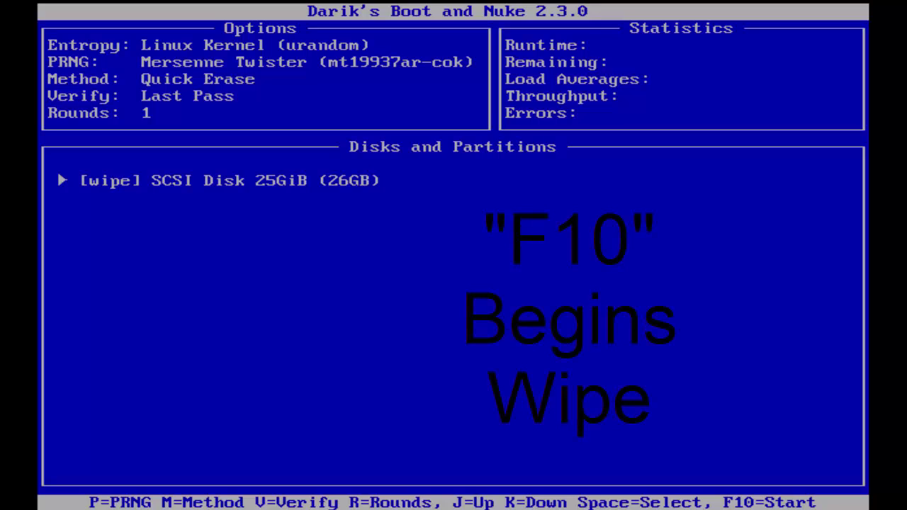
# Step: Start the Quick Erase wipe of the marked SCSI disk with F10
pyautogui.press('F10')
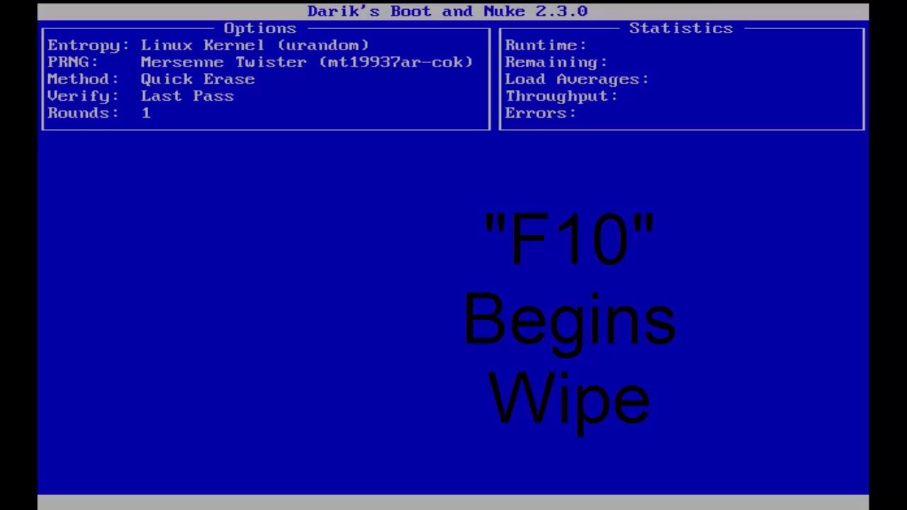